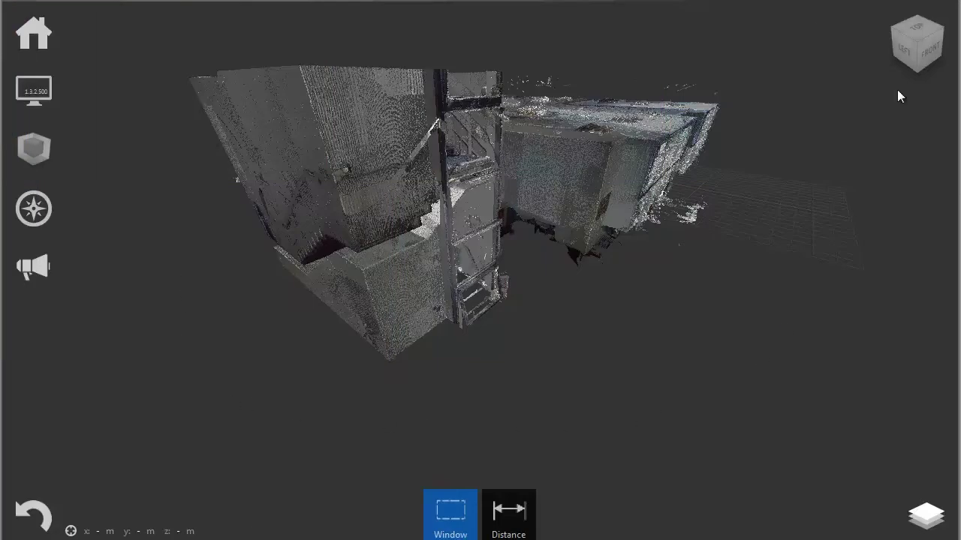
Orbit the building point cloud to an oblique corner angle and bring up the display options.
drag(918, 47, 863, 330)
click(922, 45)
click(917, 69)
click(918, 75)
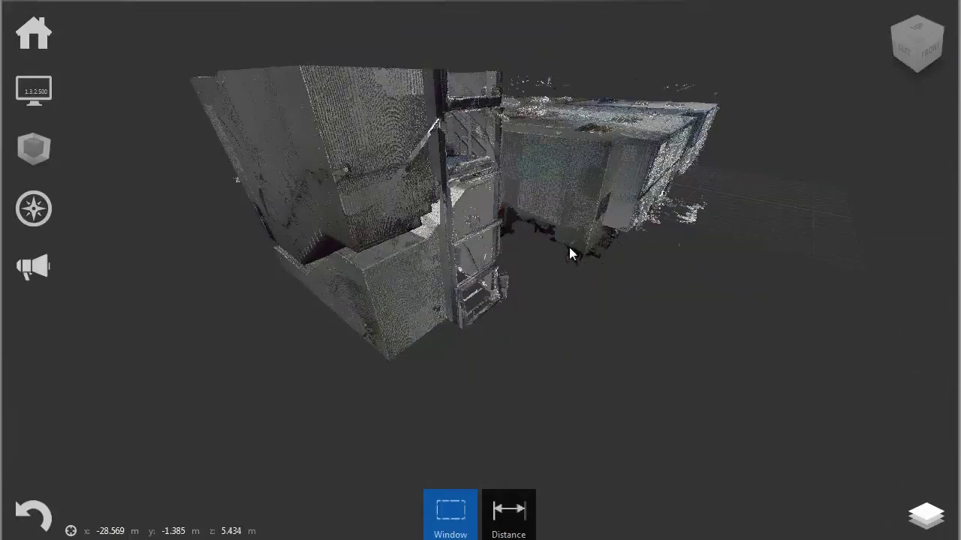
click(33, 90)
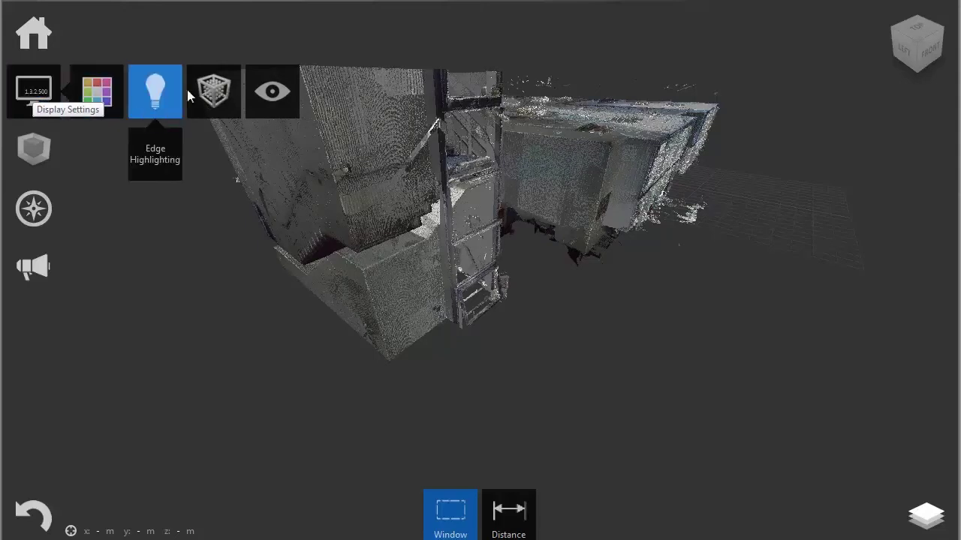
Turn on perspective projection for the point cloud and orbit to a side view.
mouse_move(255, 92)
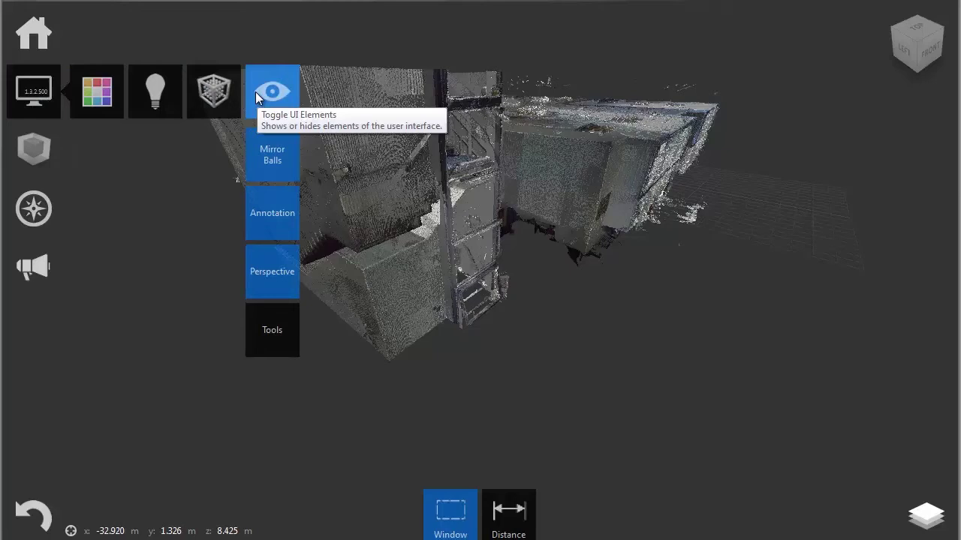
click(273, 276)
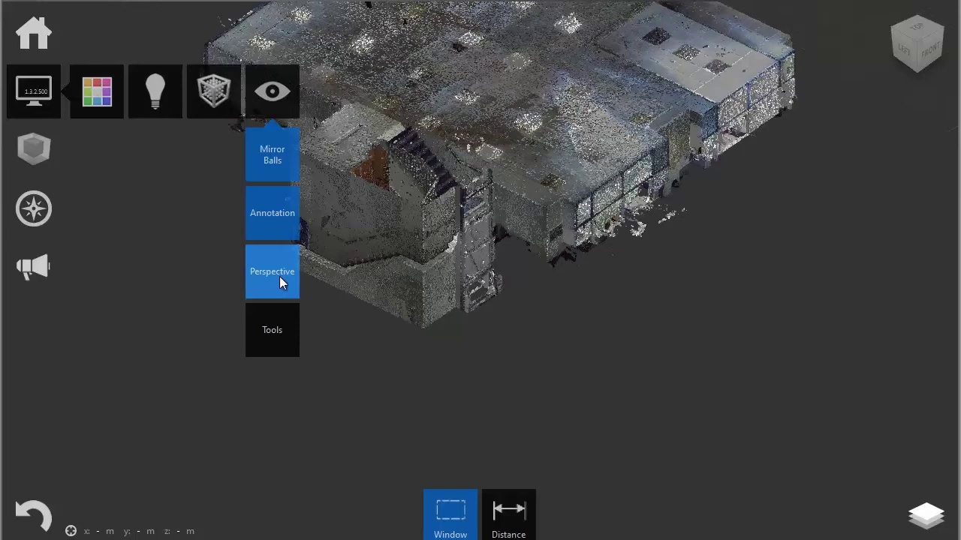
drag(526, 316, 891, 377)
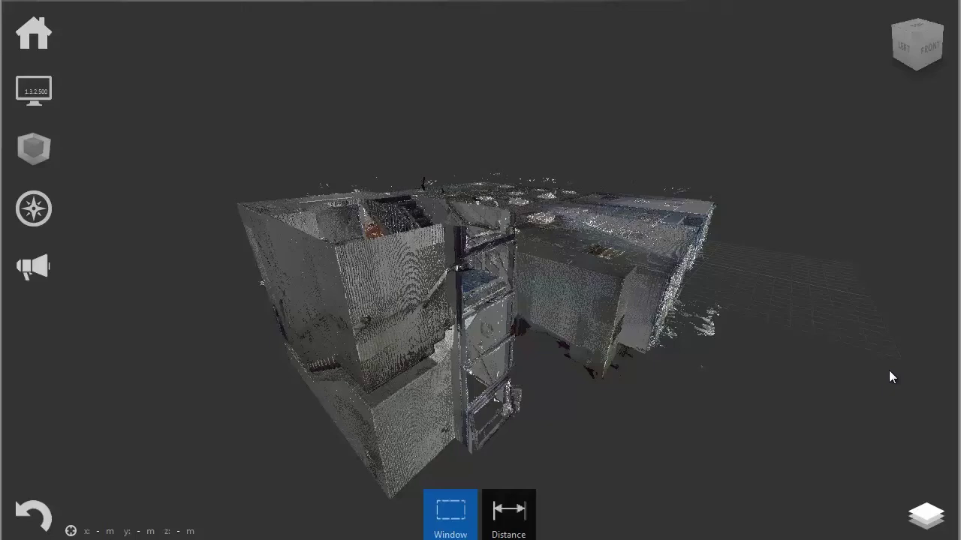
click(451, 515)
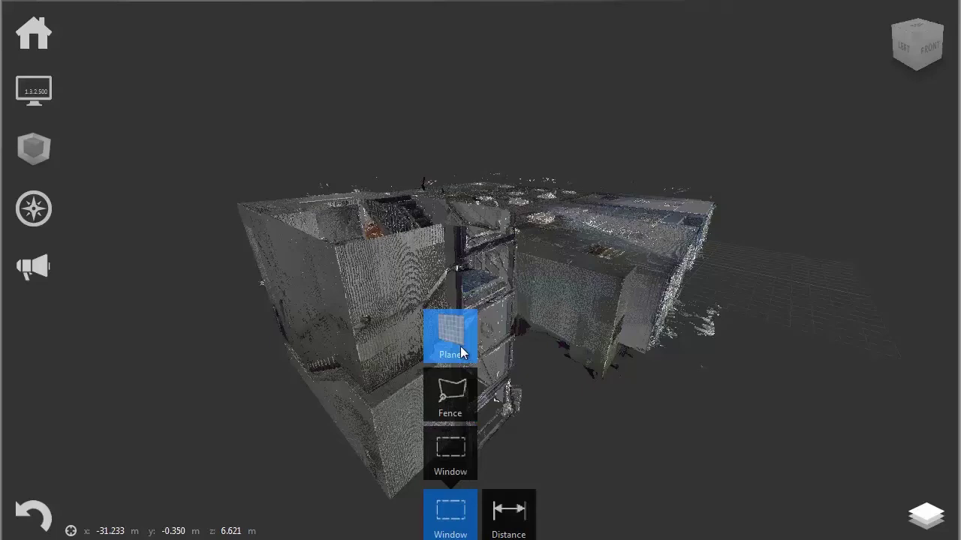
click(454, 468)
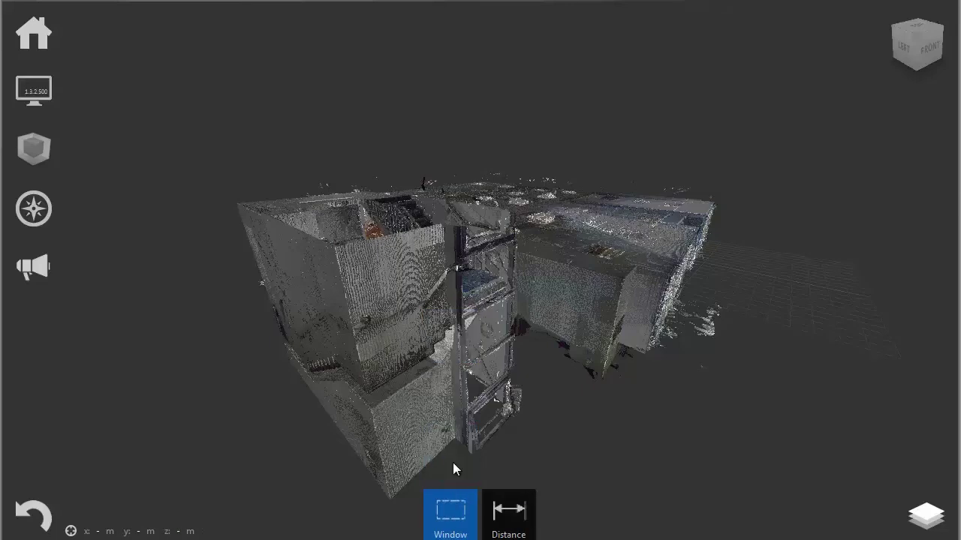
Window-select the rectangular block of points on the left building's upper part.
drag(222, 176, 388, 329)
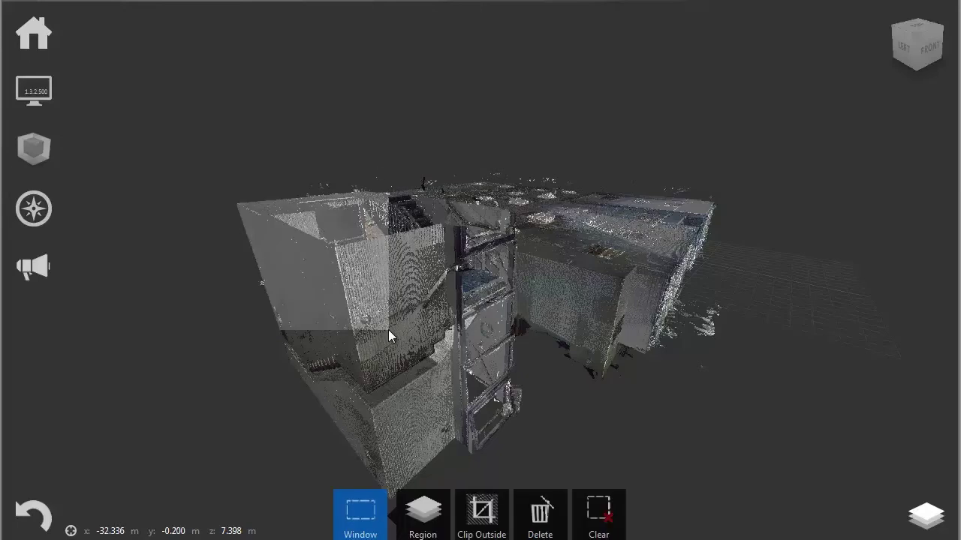
mouse_move(375, 521)
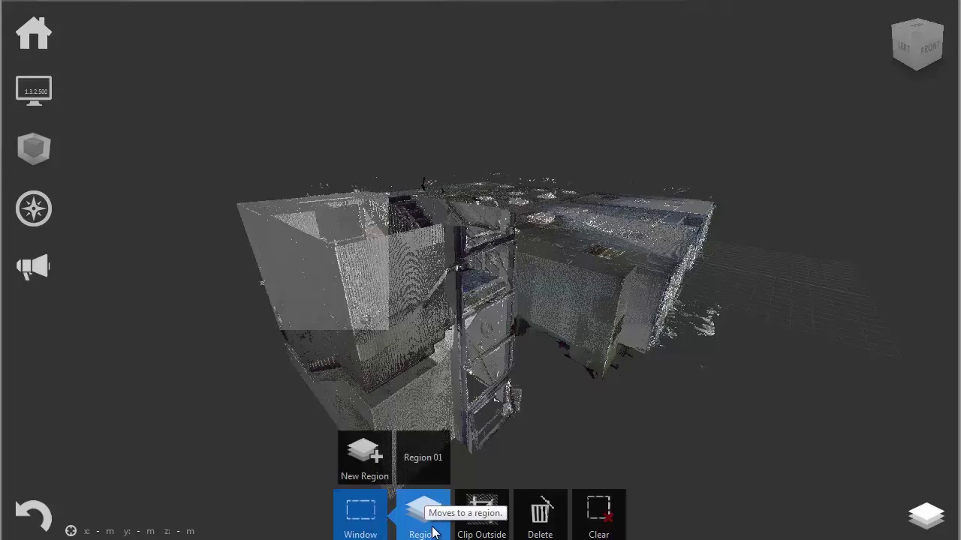
mouse_move(490, 535)
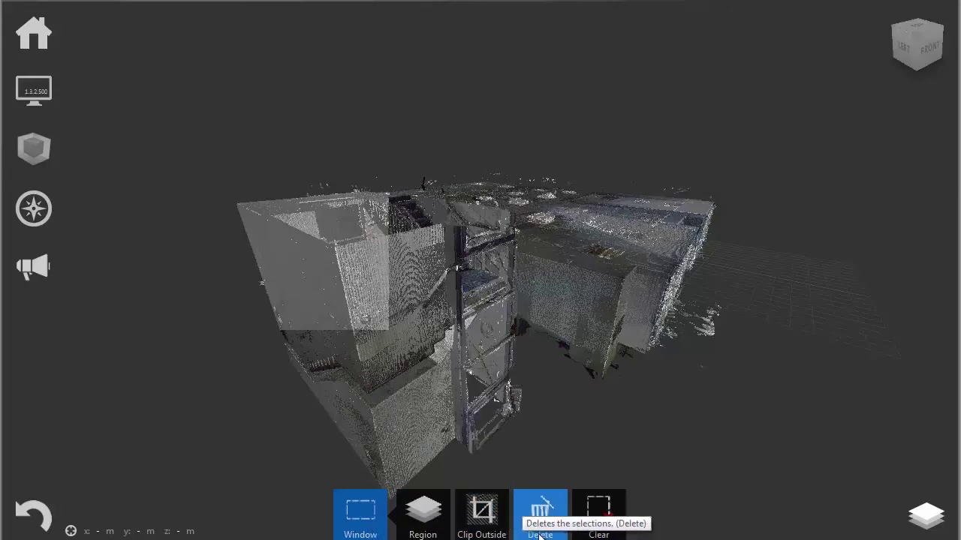
mouse_move(424, 533)
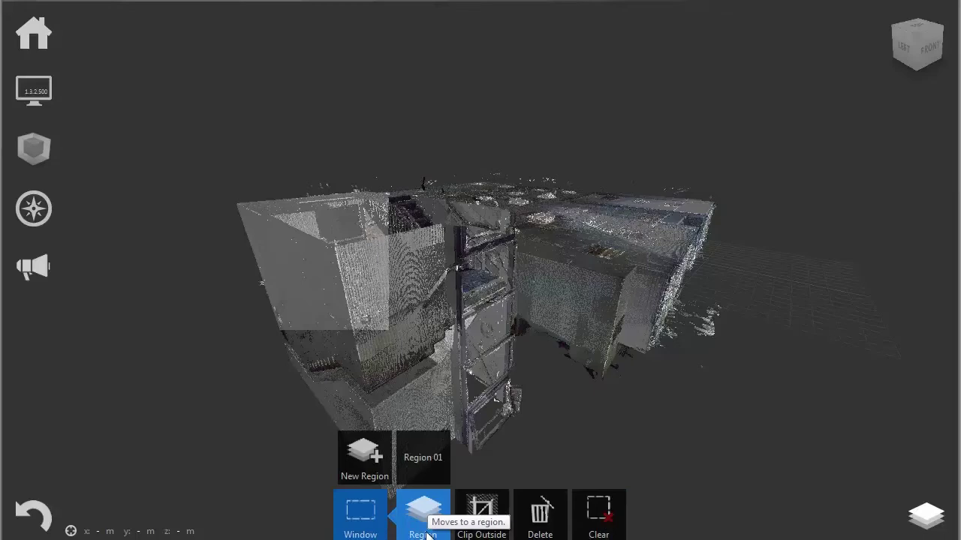
Save the selected points as Region 02, try Clip Outside, then clear the selection.
click(366, 466)
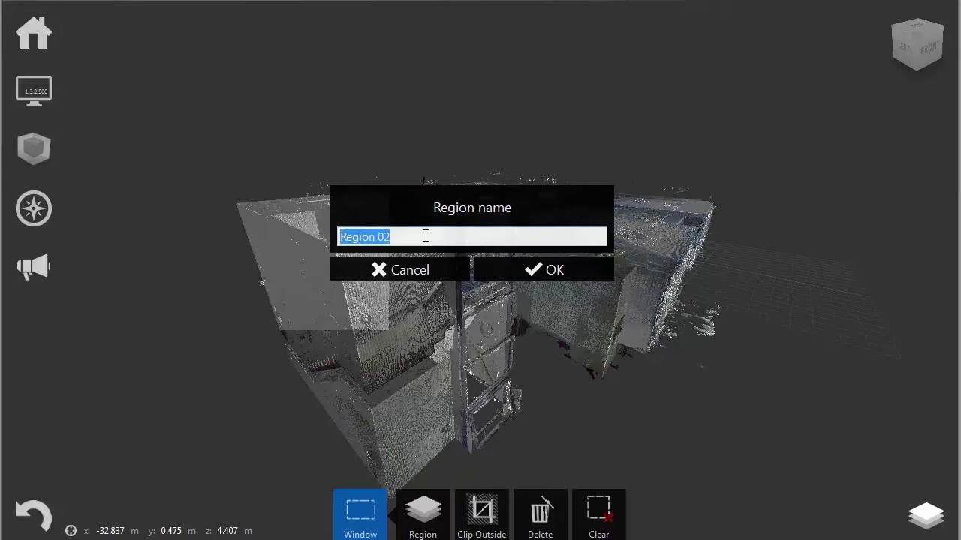
click(561, 271)
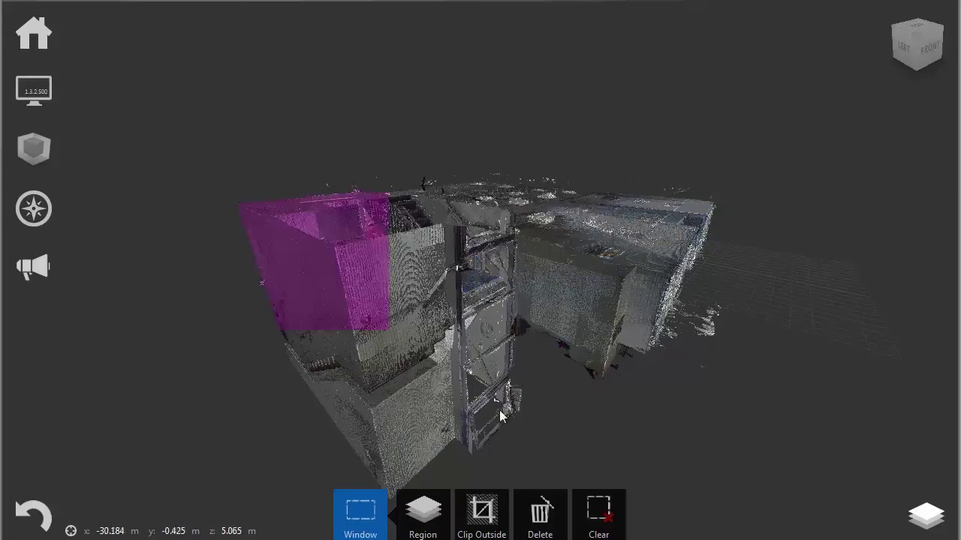
click(481, 513)
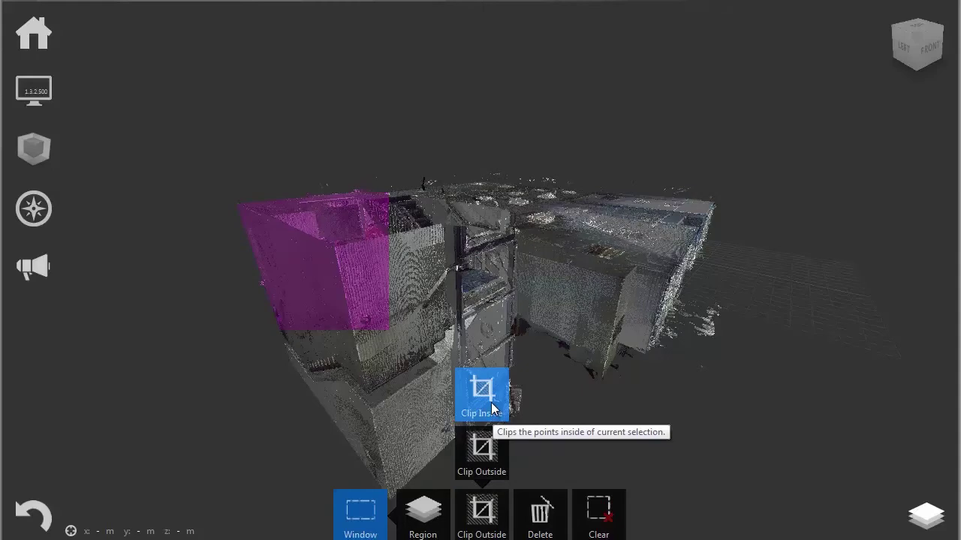
click(496, 459)
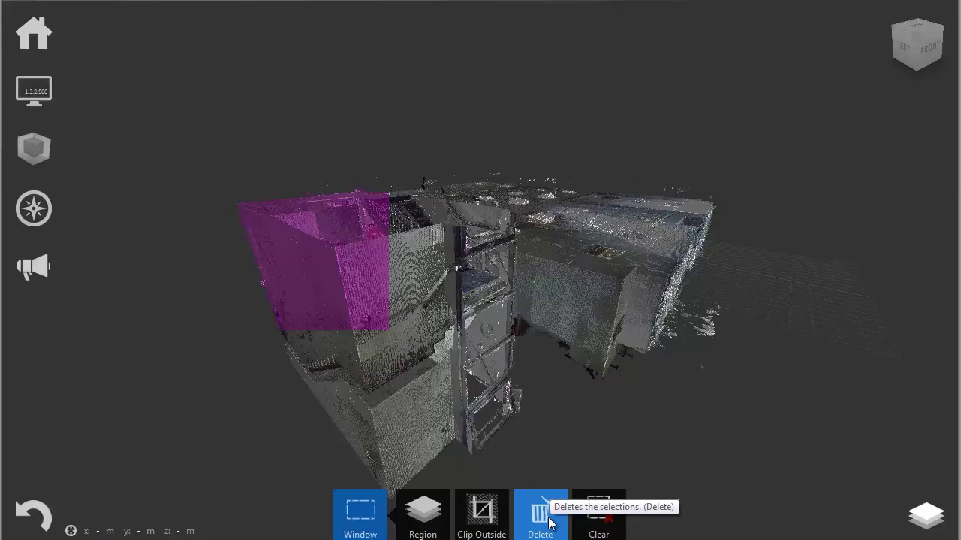
click(611, 525)
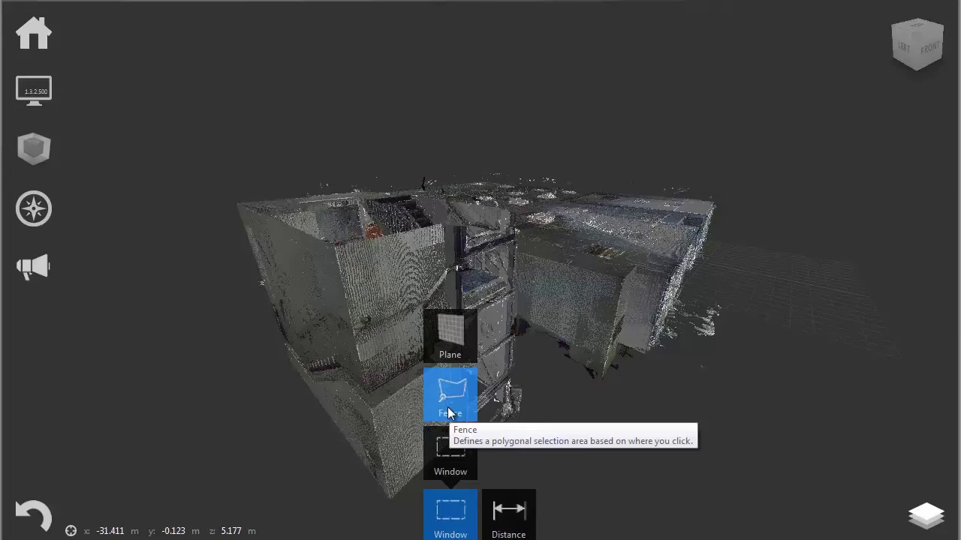
Use Plane selection with a 100 mm depth, clear it, and show the Note, Distance and 3-Point choices.
click(448, 358)
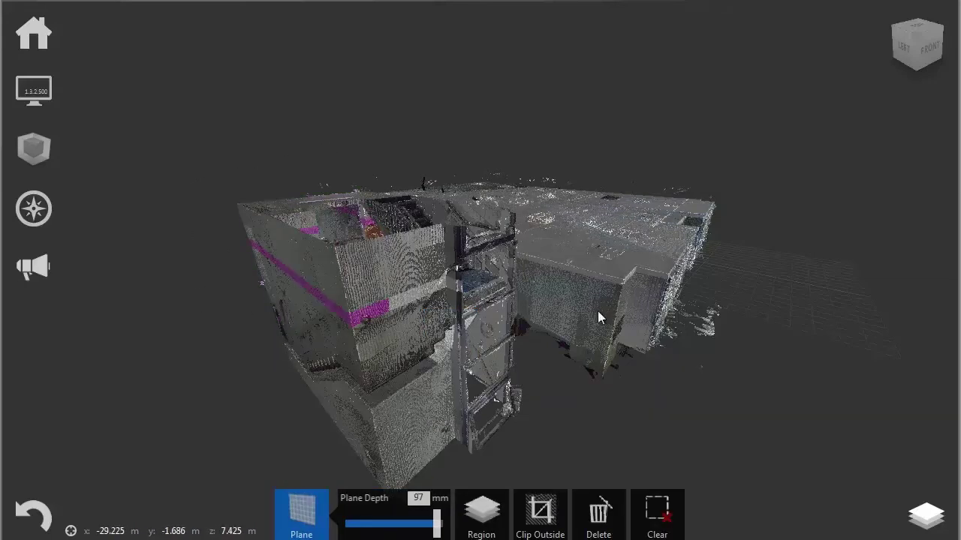
mouse_move(436, 523)
mouse_down()
mouse_move(358, 523)
mouse_move(439, 523)
mouse_up()
click(657, 510)
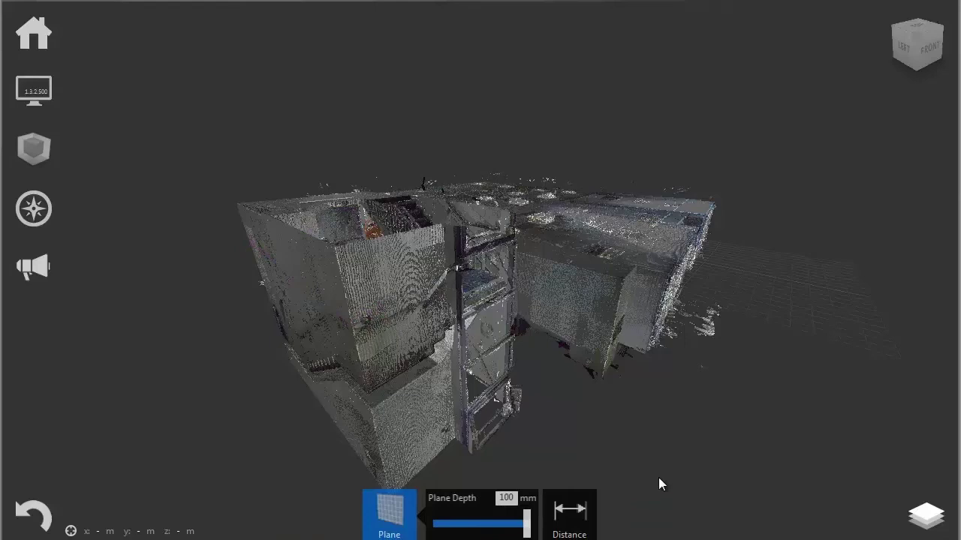
click(503, 518)
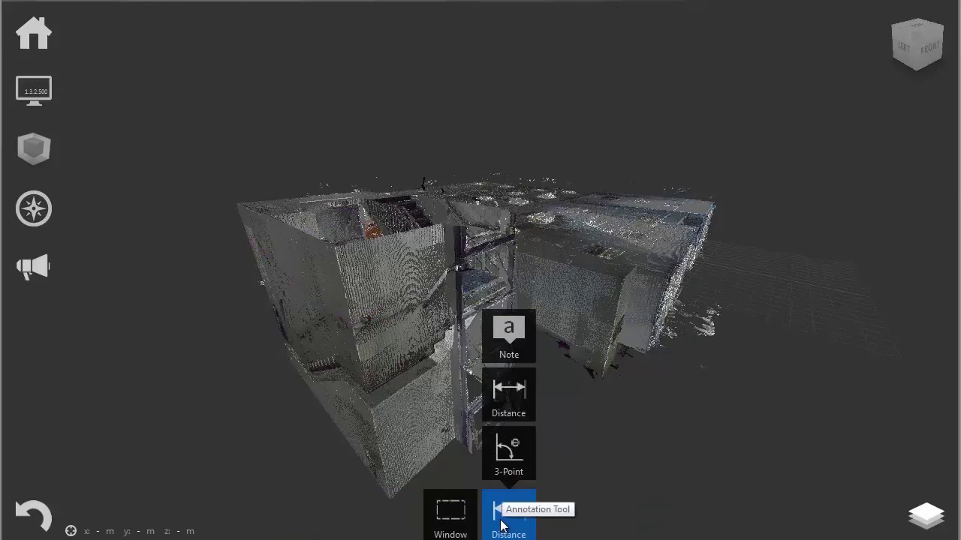
Add a note titled 'Note' and measure a 1.193 m distance on the wall.
click(503, 340)
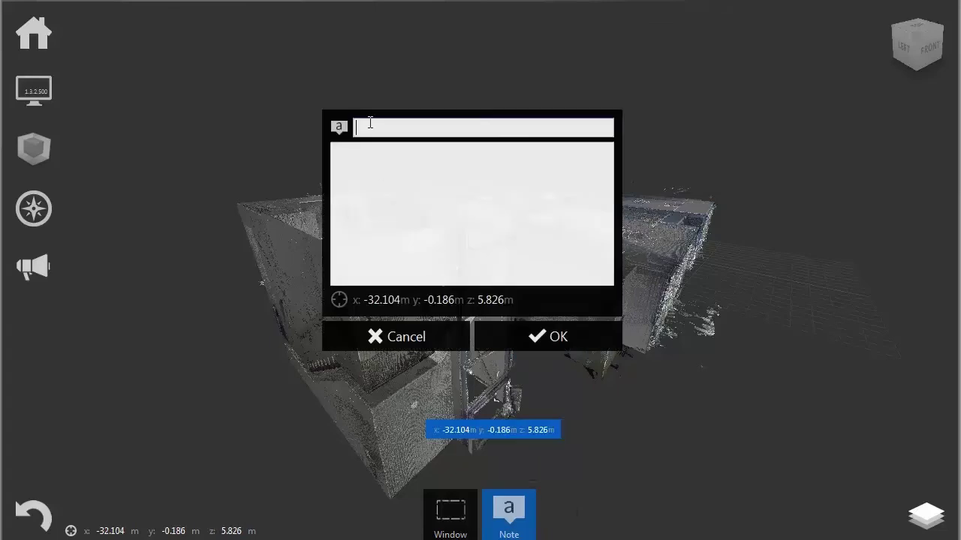
text(Note)
key(Return)
click(509, 515)
click(513, 403)
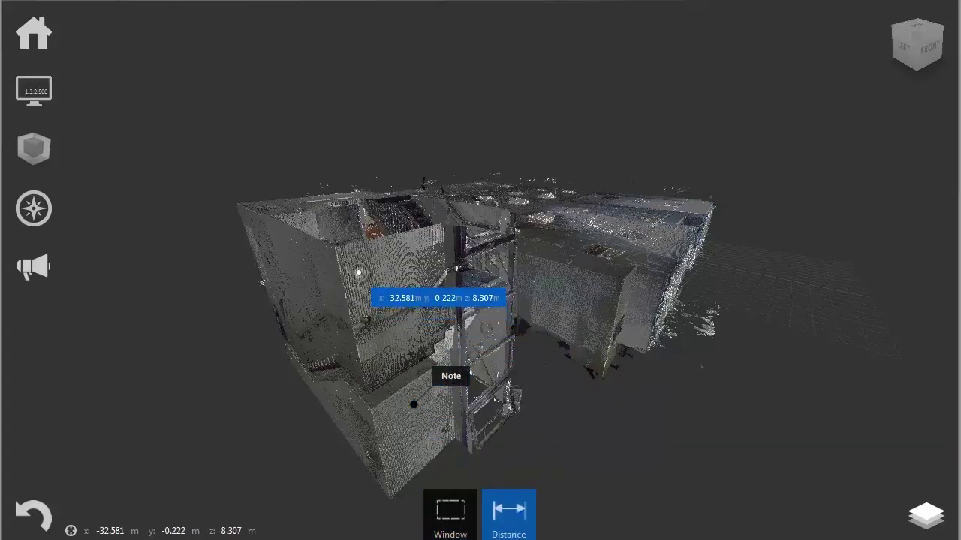
click(381, 268)
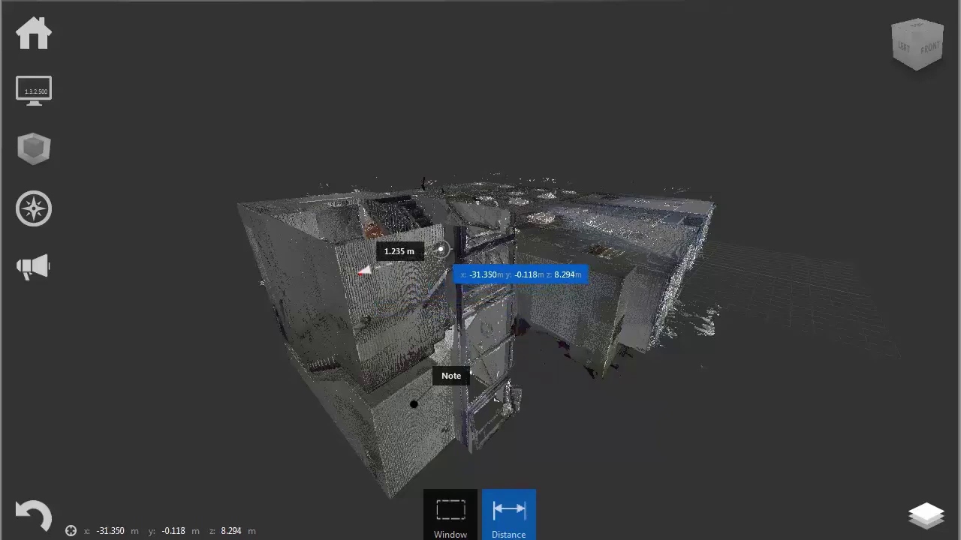
click(438, 252)
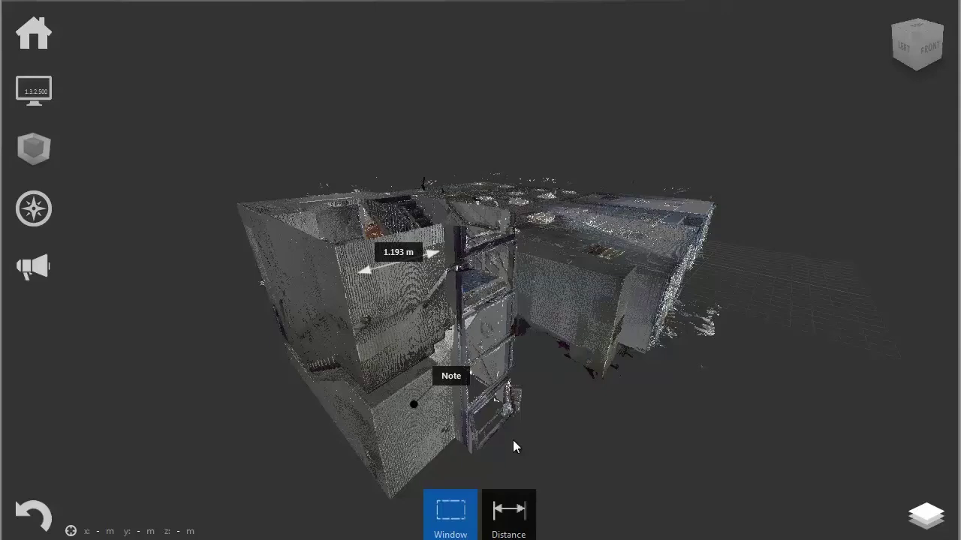
Delete the note and the 1.193 m distance measurement.
click(455, 379)
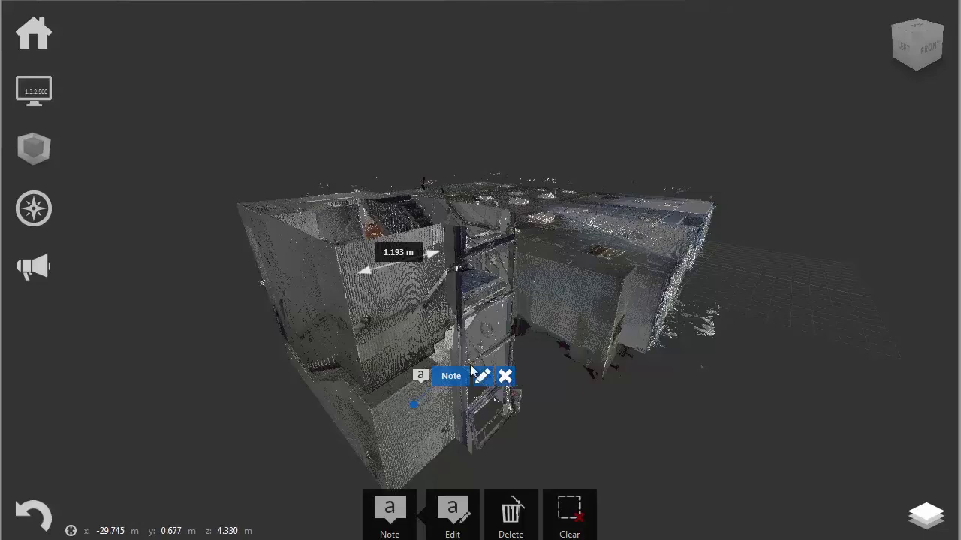
click(506, 377)
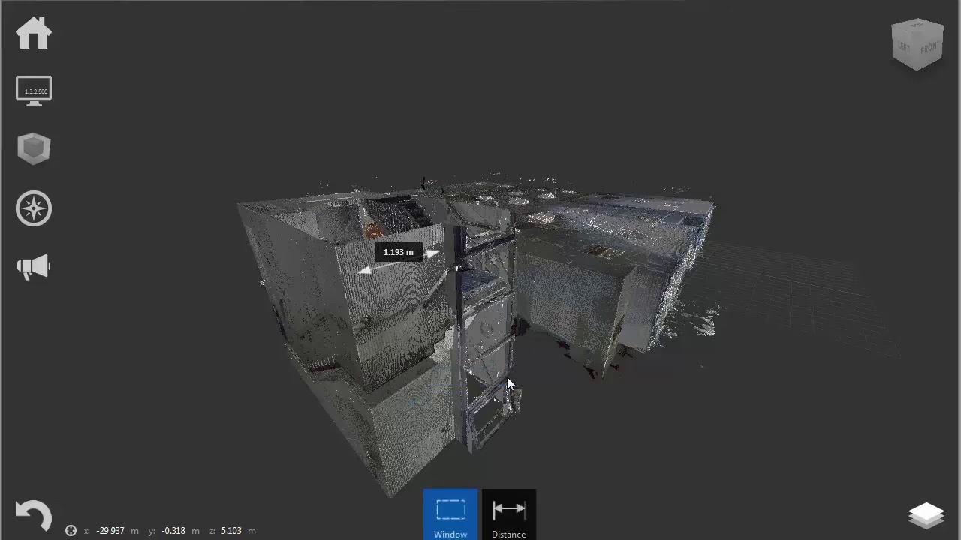
click(403, 255)
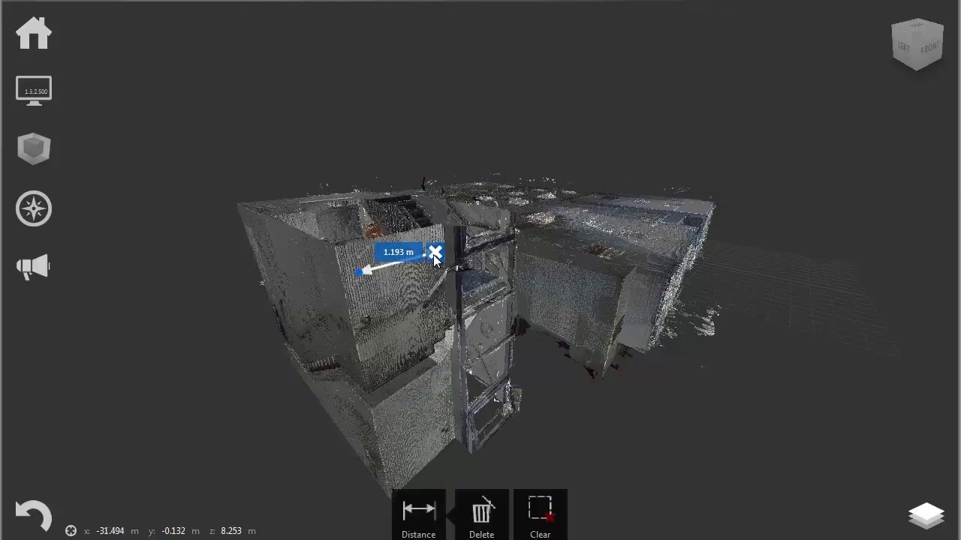
click(435, 254)
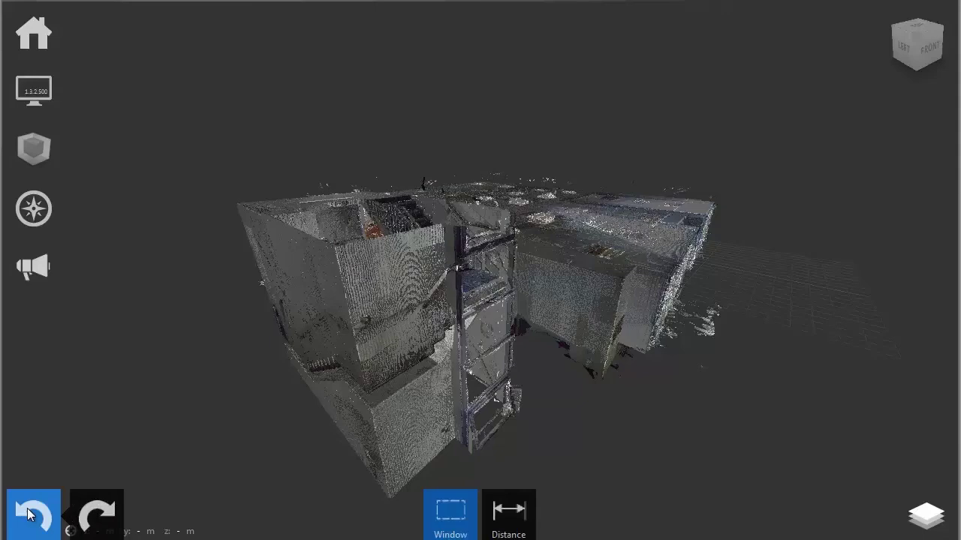
Redo the last undone change and show the Project Navigator's view states and regions.
click(100, 518)
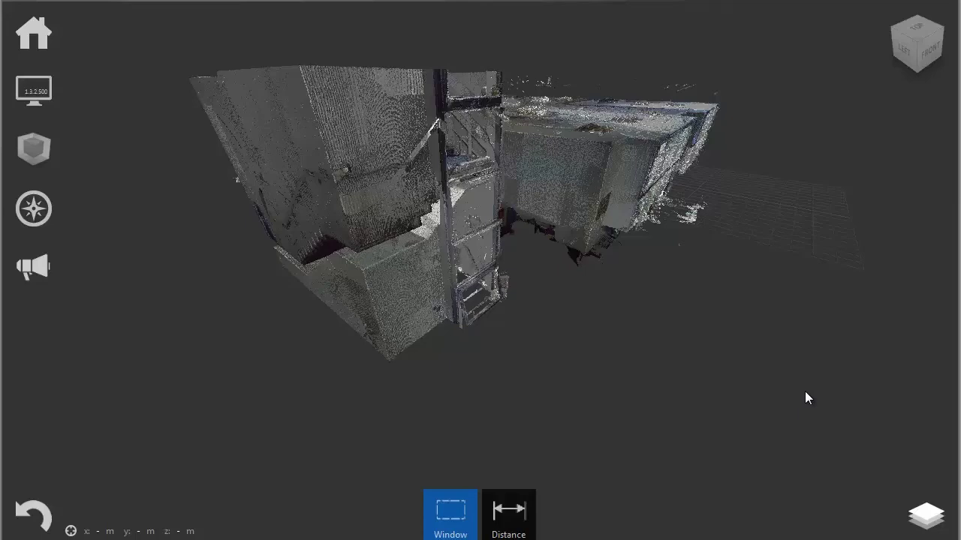
click(928, 518)
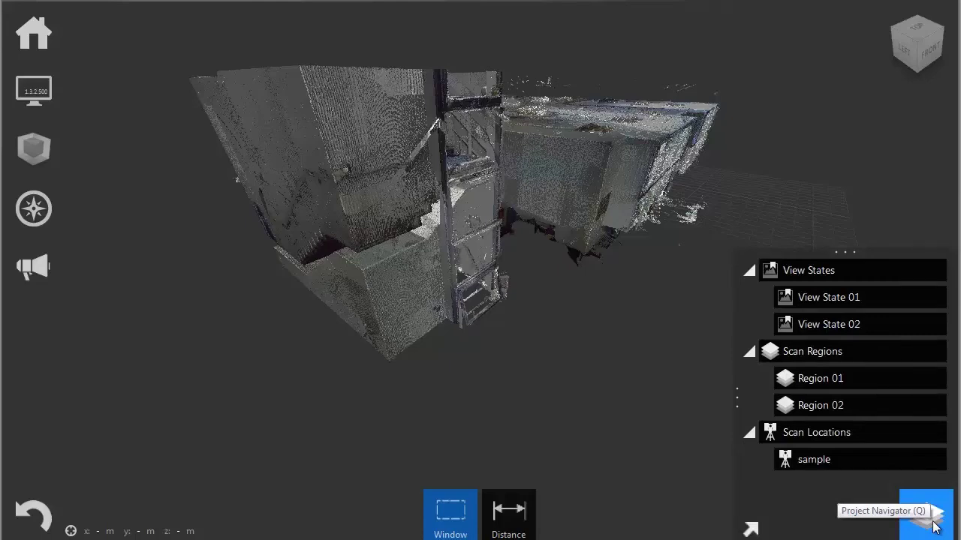
From View State 01, turn the model to a left-side view and save it as View State 03.
click(933, 526)
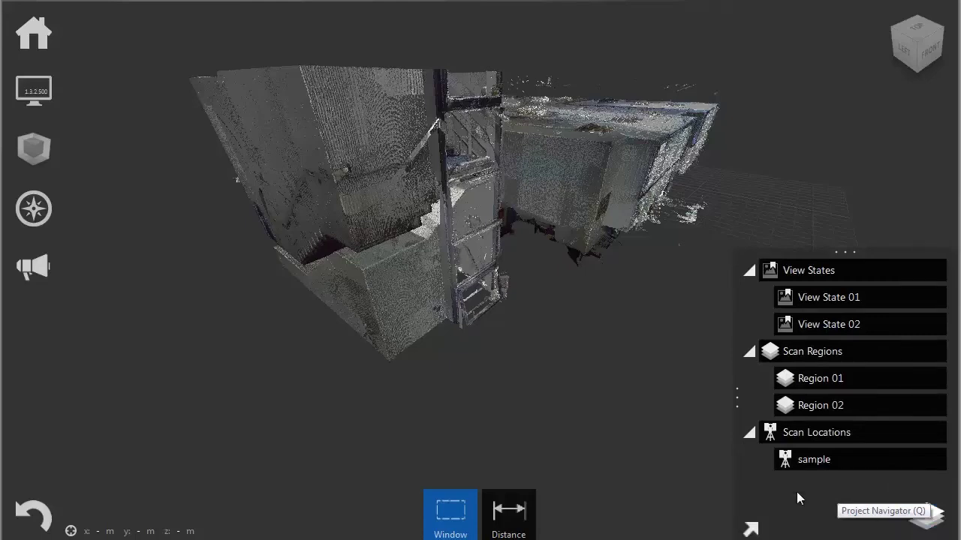
click(927, 517)
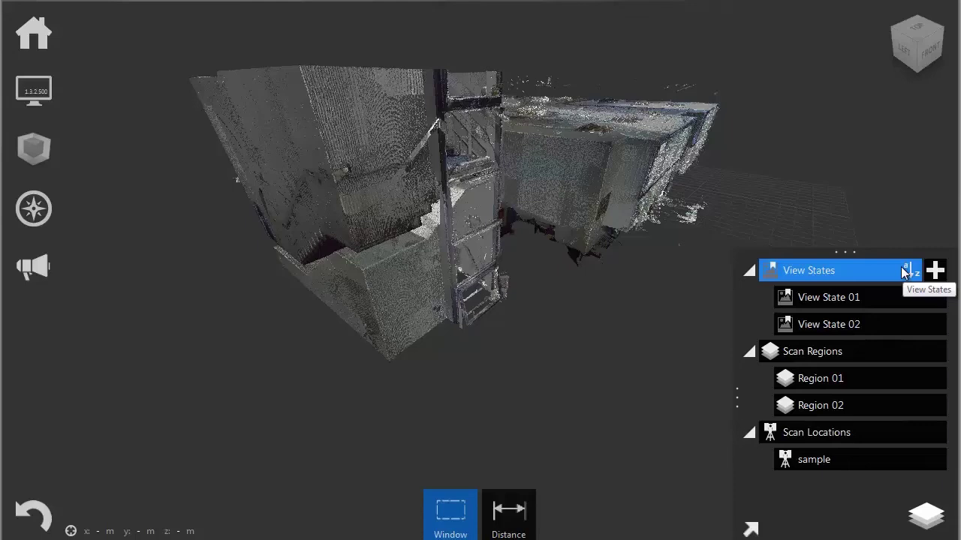
click(878, 298)
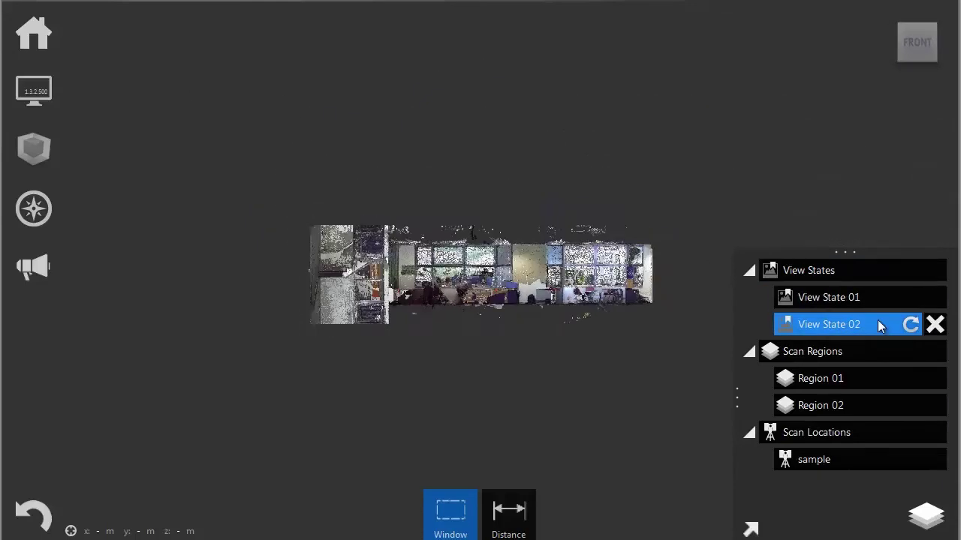
click(901, 27)
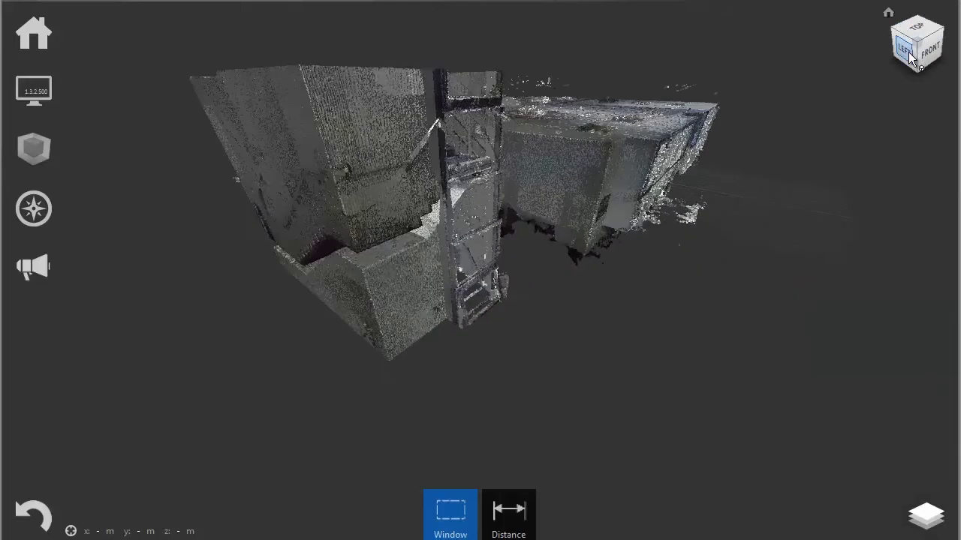
click(906, 52)
click(926, 514)
click(936, 271)
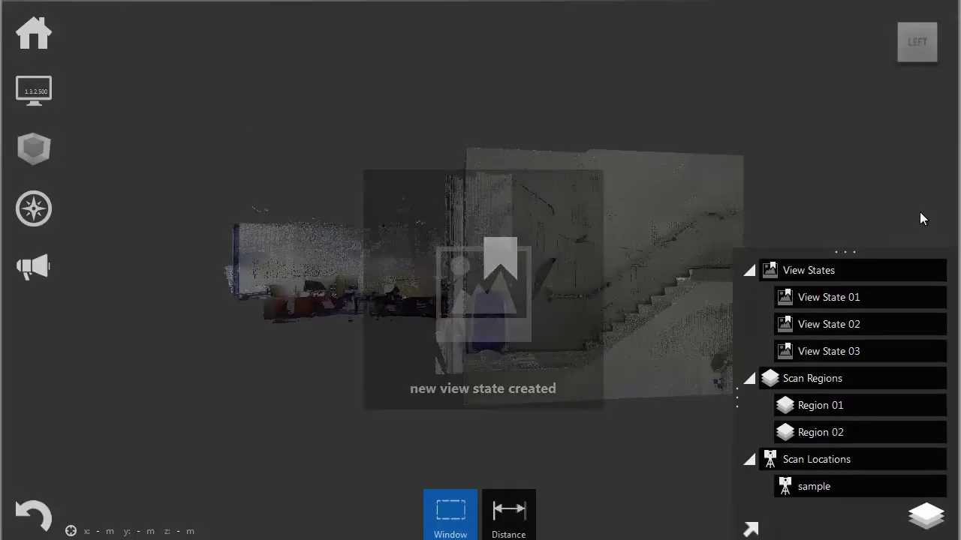
Recall View States 01, 02 and 03 in turn to check each saved viewpoint.
click(829, 324)
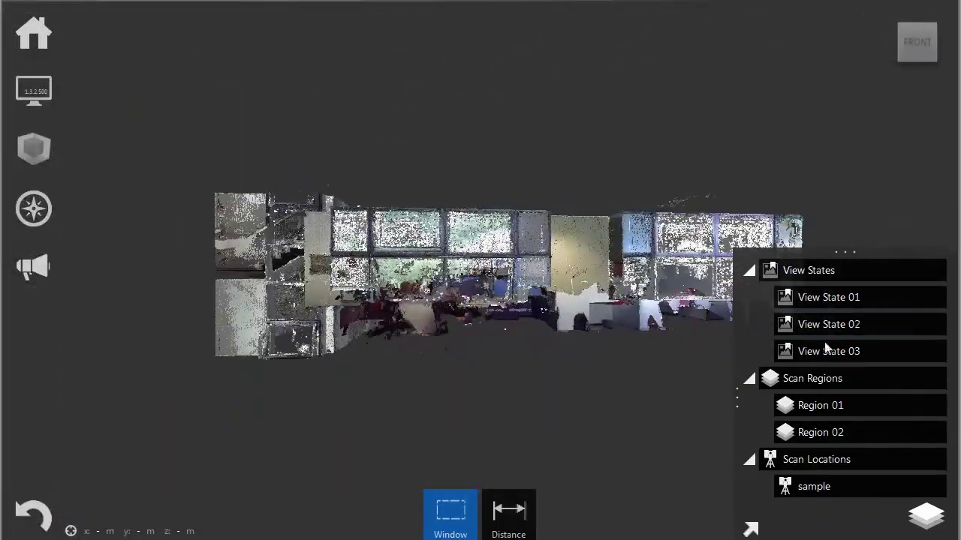
click(826, 351)
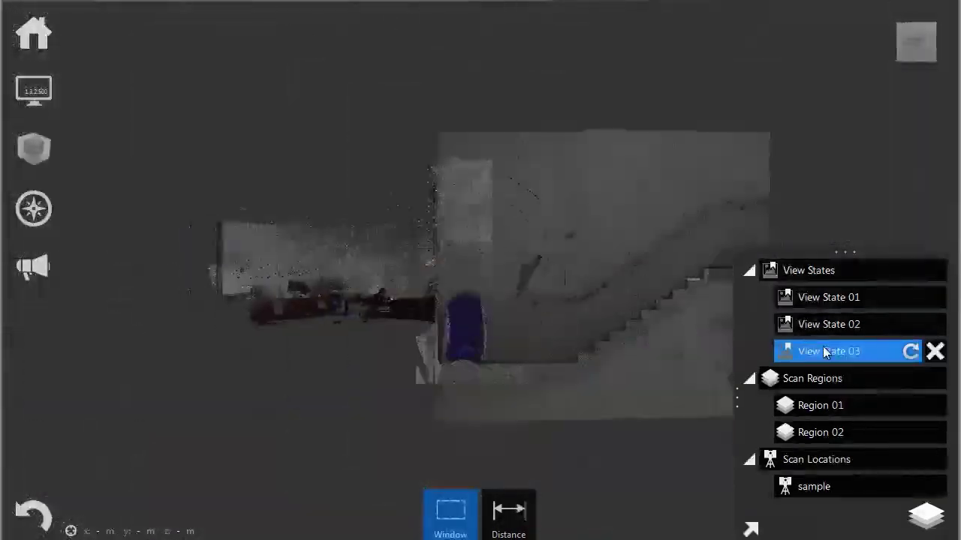
click(824, 296)
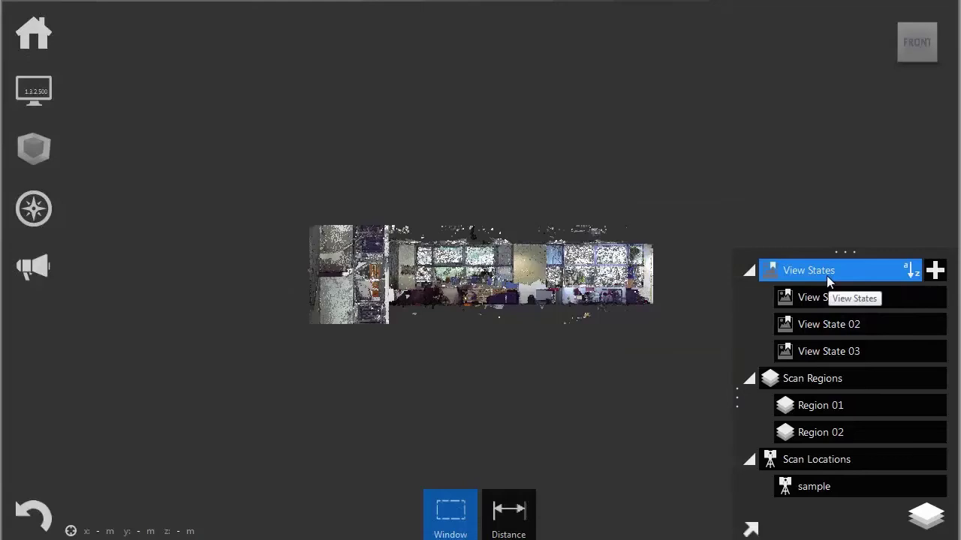
click(829, 298)
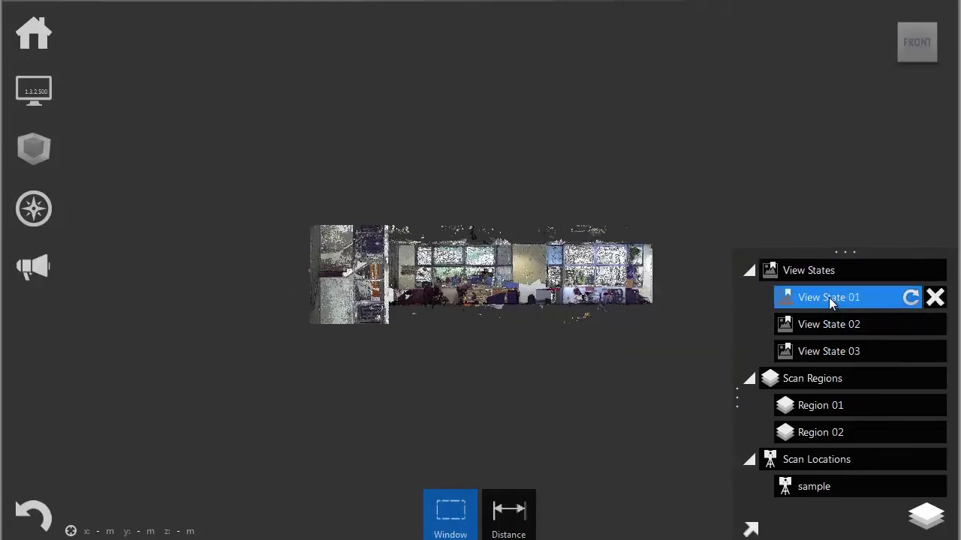
click(829, 323)
click(830, 352)
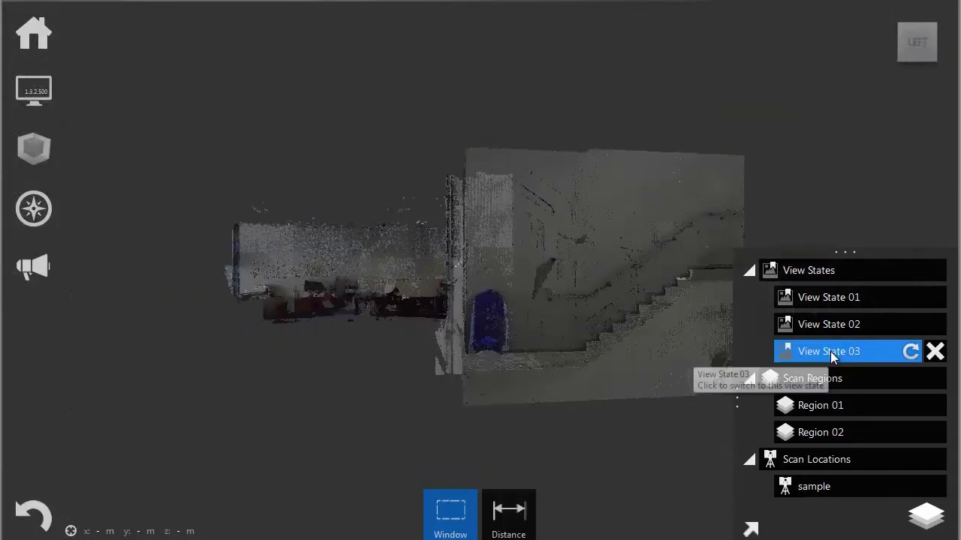
Select Region 02, test its visibility toggle, then lock it and hide its magenta overlay.
click(858, 384)
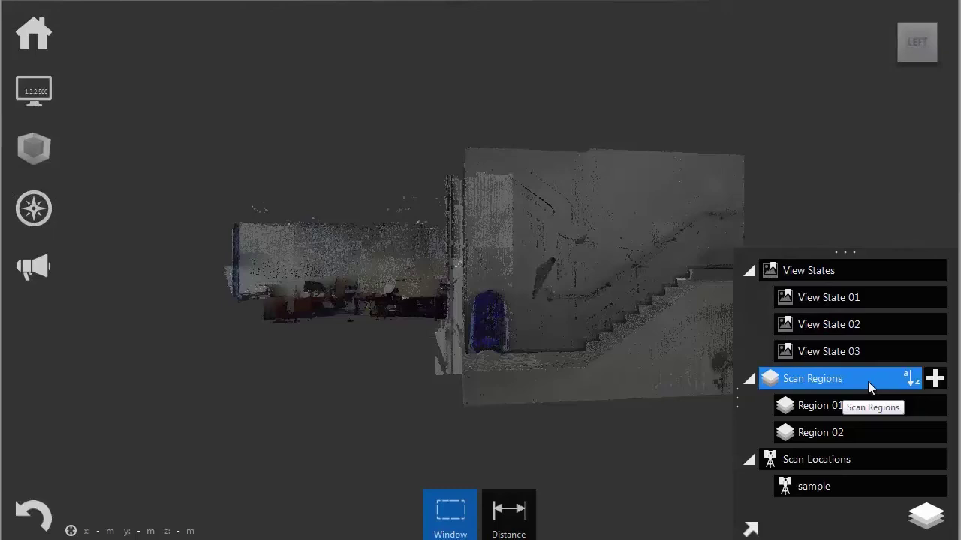
click(839, 405)
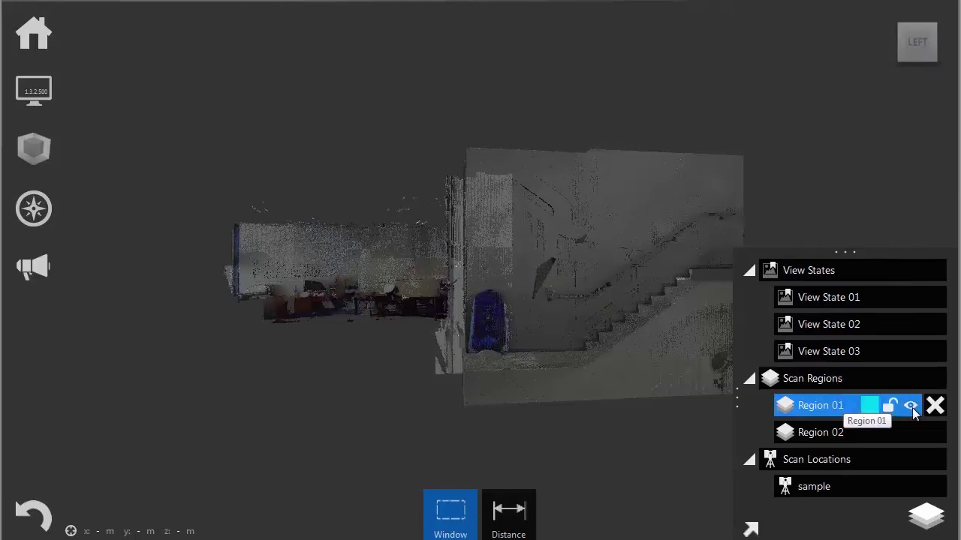
click(888, 433)
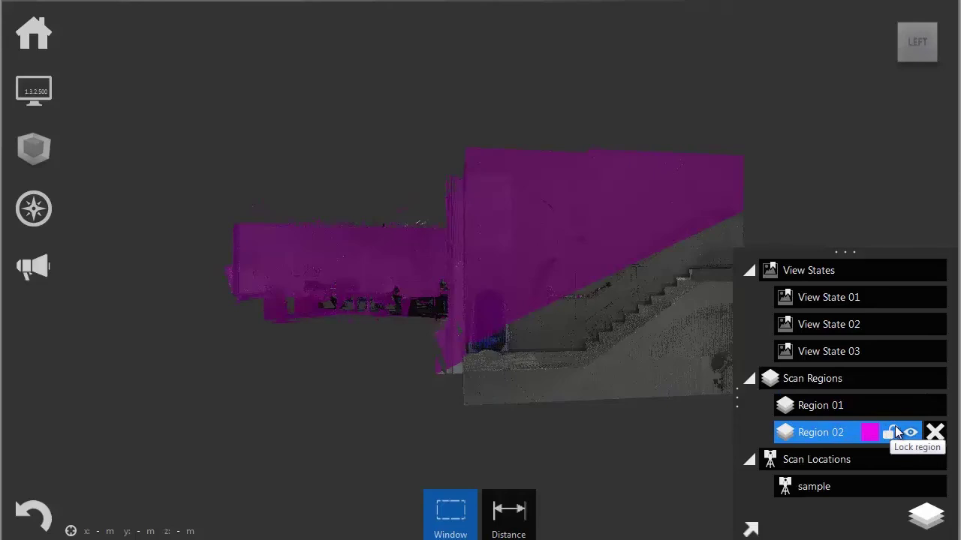
click(912, 436)
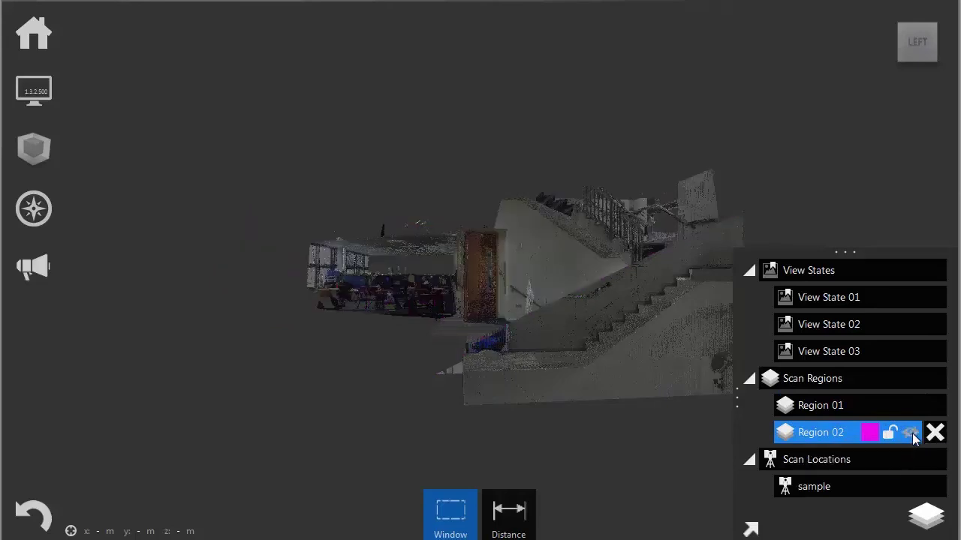
click(912, 434)
click(911, 434)
click(911, 434)
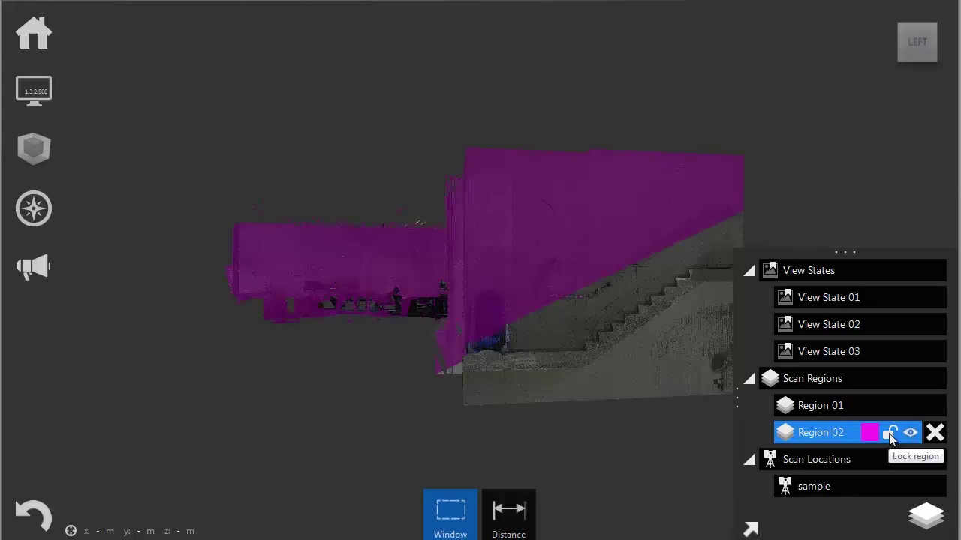
click(891, 438)
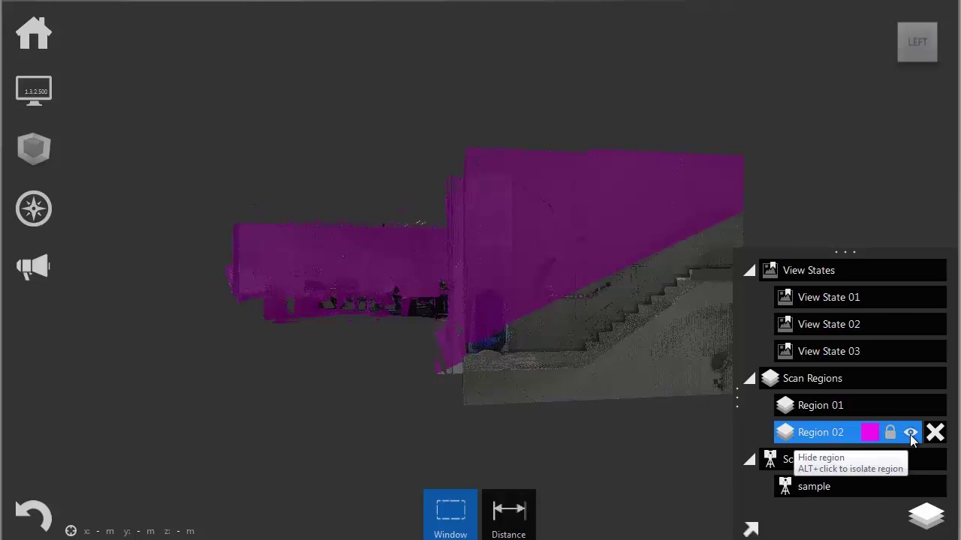
click(911, 434)
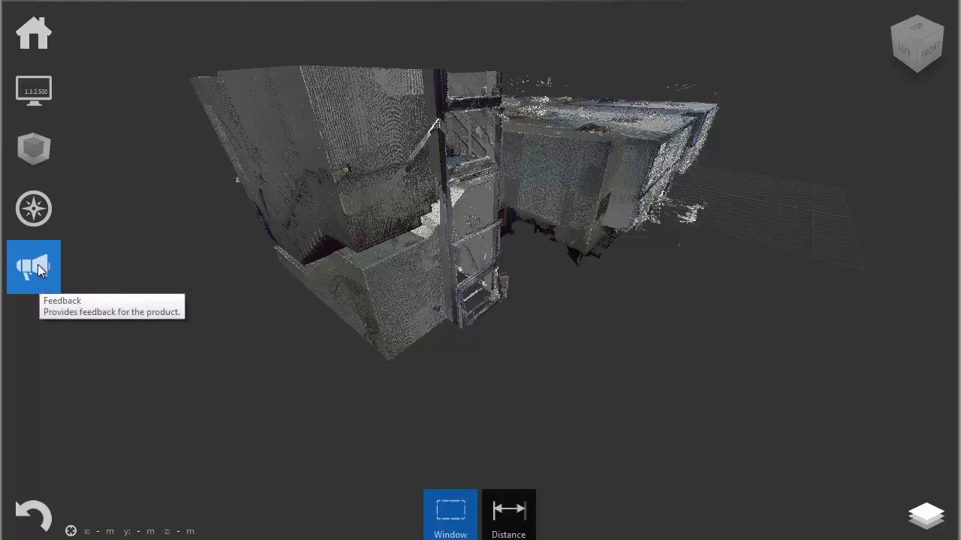
Bring up the navigation, cube, display and Home flyouts in turn, ending on the Home options.
mouse_move(38, 221)
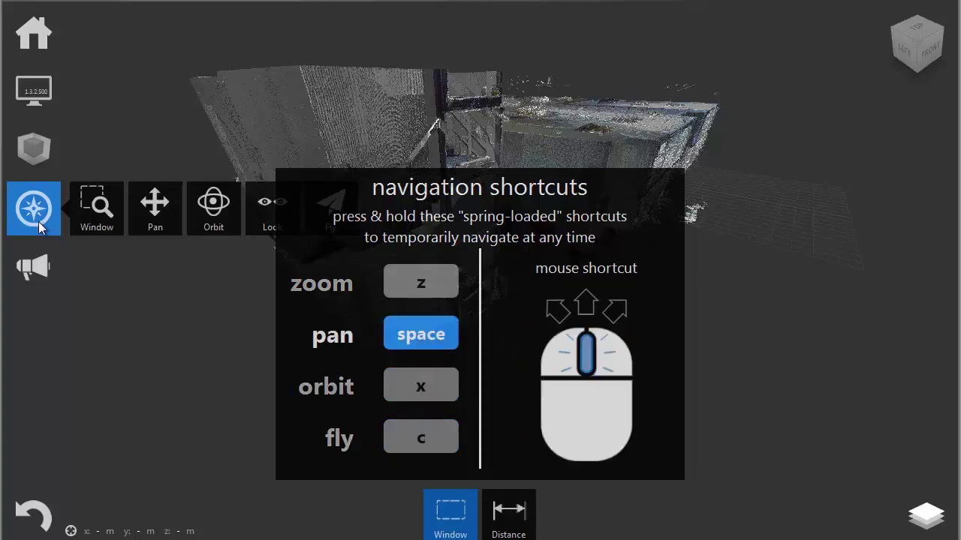
mouse_move(42, 173)
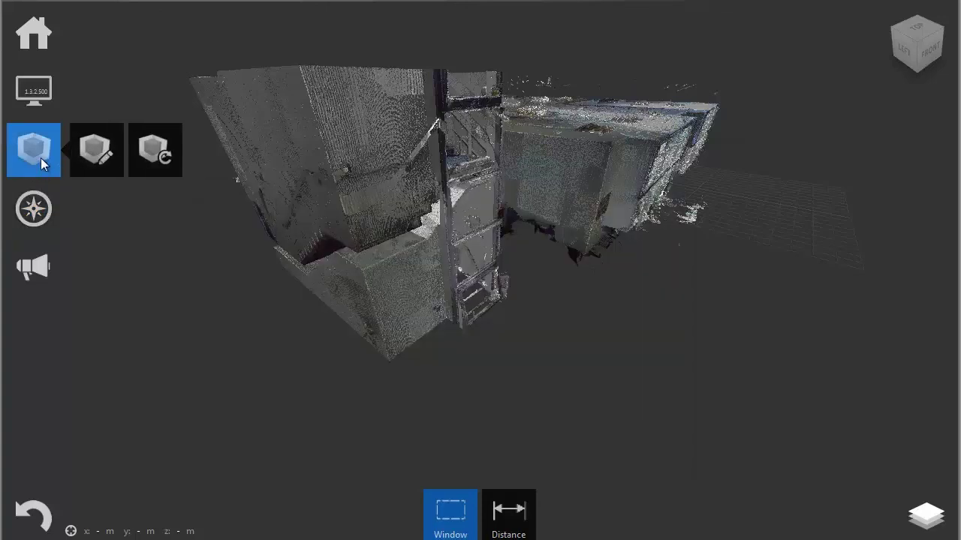
mouse_move(32, 99)
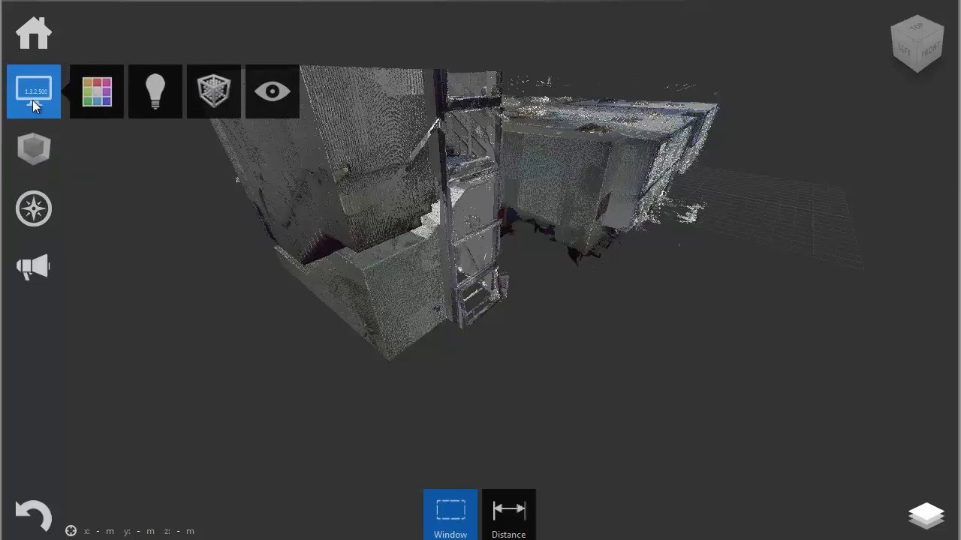
mouse_move(36, 47)
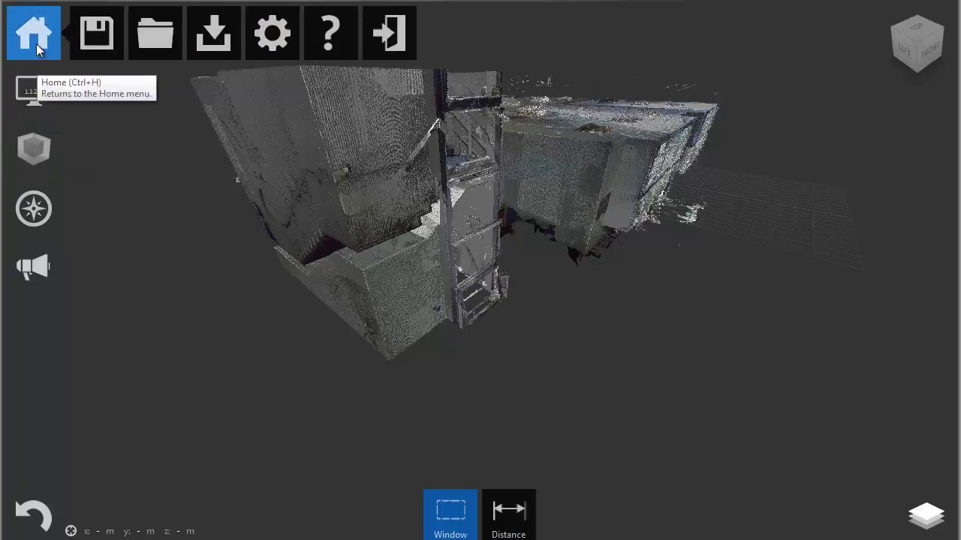